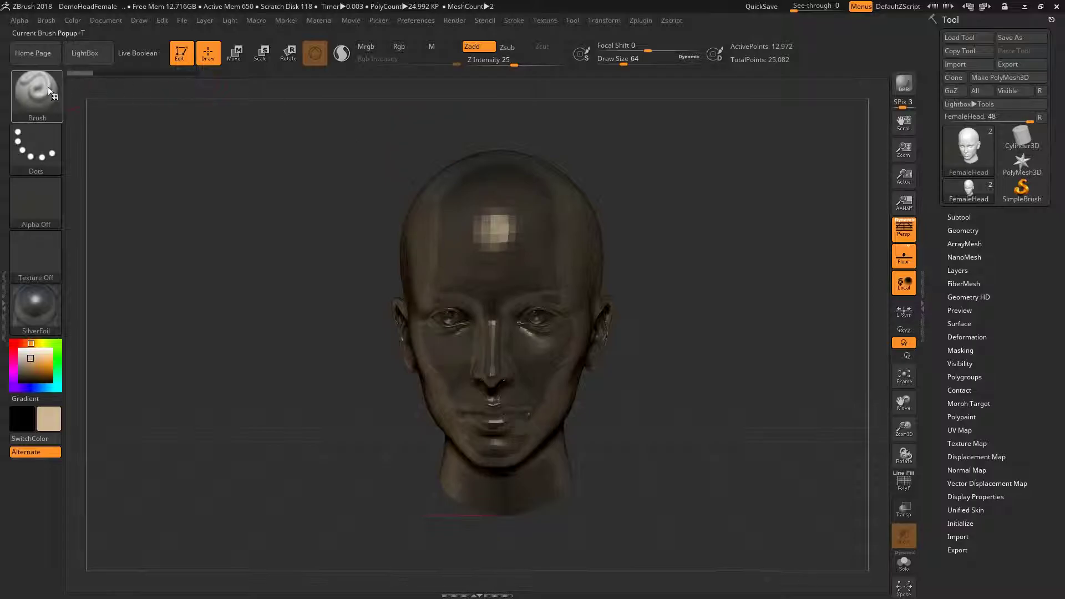
- Select the Clay brush from the brush palette's Quick Pick row
left_click(38, 98)
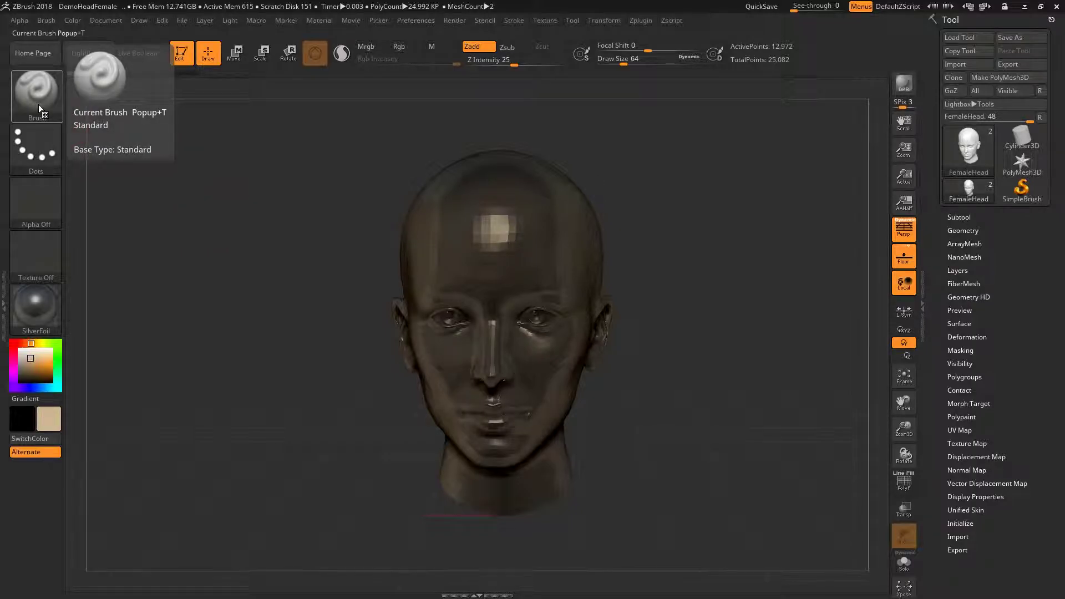
left_click(38, 104)
left_click(39, 111)
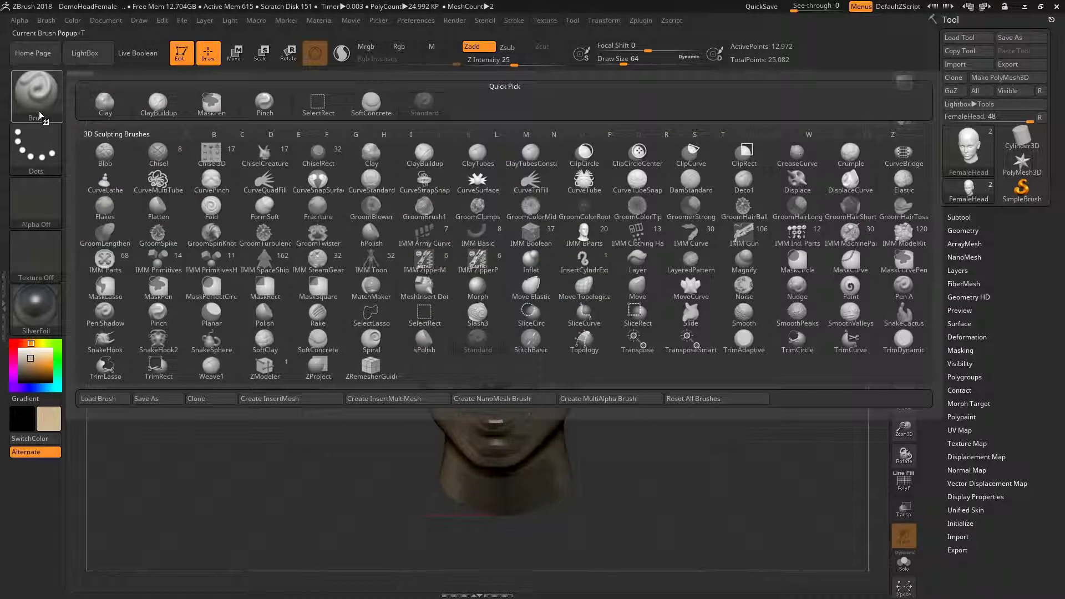
left_click(122, 113)
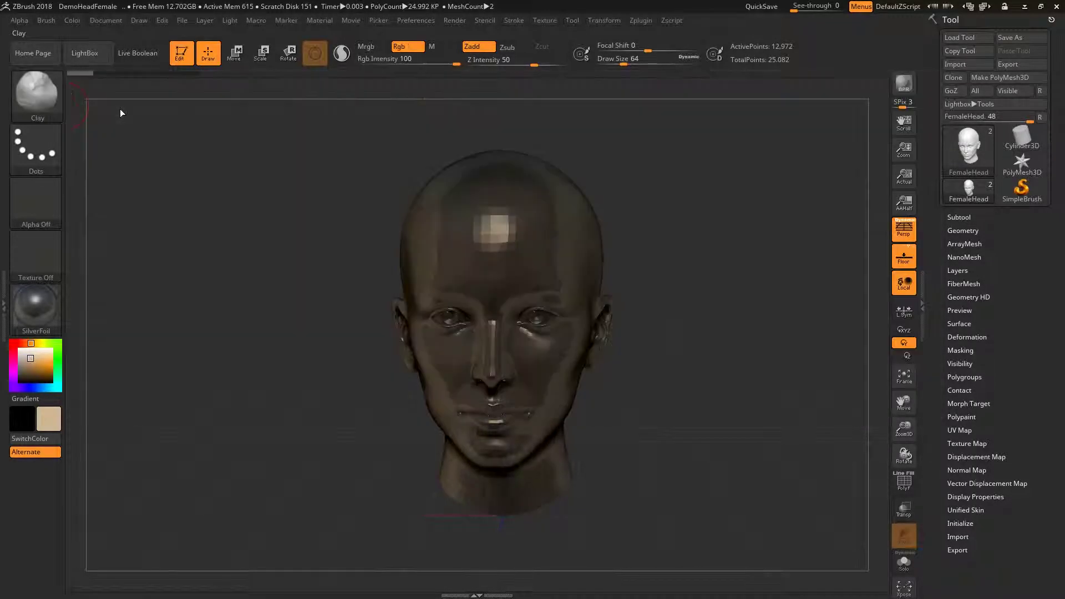
- Build up clay over the brow, eye sockets, cheeks, mouth and chin
left_click_drag(499, 255, 529, 326)
mouse_move(529, 326)
right_mouse_down()
mouse_move(528, 342)
mouse_move(592, 342)
right_mouse_up()
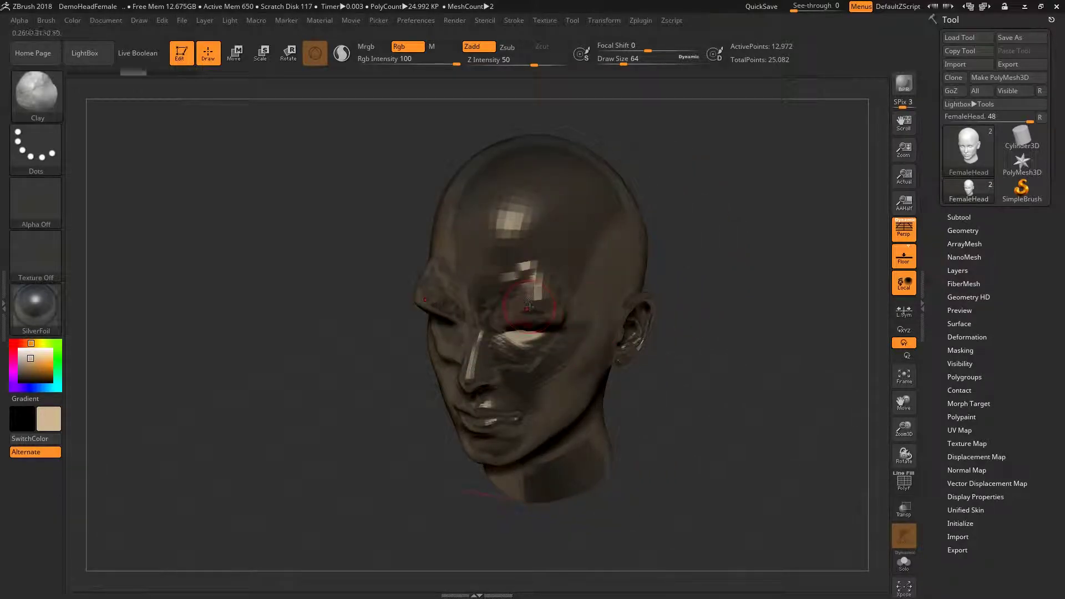
mouse_move(529, 305)
left_mouse_down()
mouse_move(466, 421)
mouse_move(532, 443)
left_mouse_up()
left_click_drag(488, 343, 527, 361)
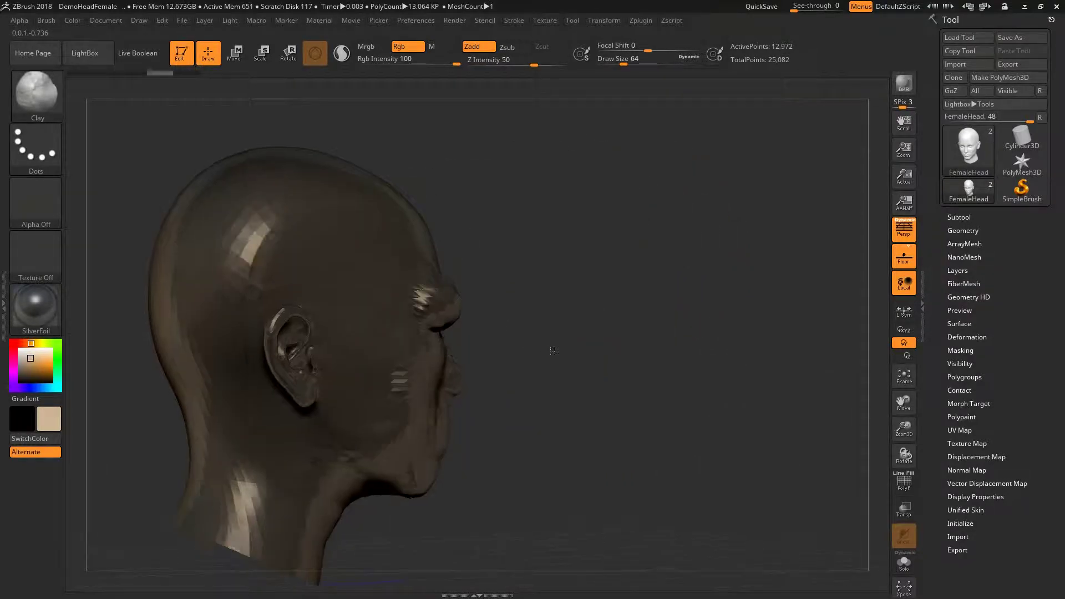
right_click_drag(551, 351, 470, 375)
mouse_move(470, 376)
left_mouse_down()
mouse_move(430, 403)
mouse_move(360, 377)
left_mouse_up()
- Add clay over the cheek, jaw and ear, then inspect from the front, top and right side
left_click_drag(222, 333, 333, 444)
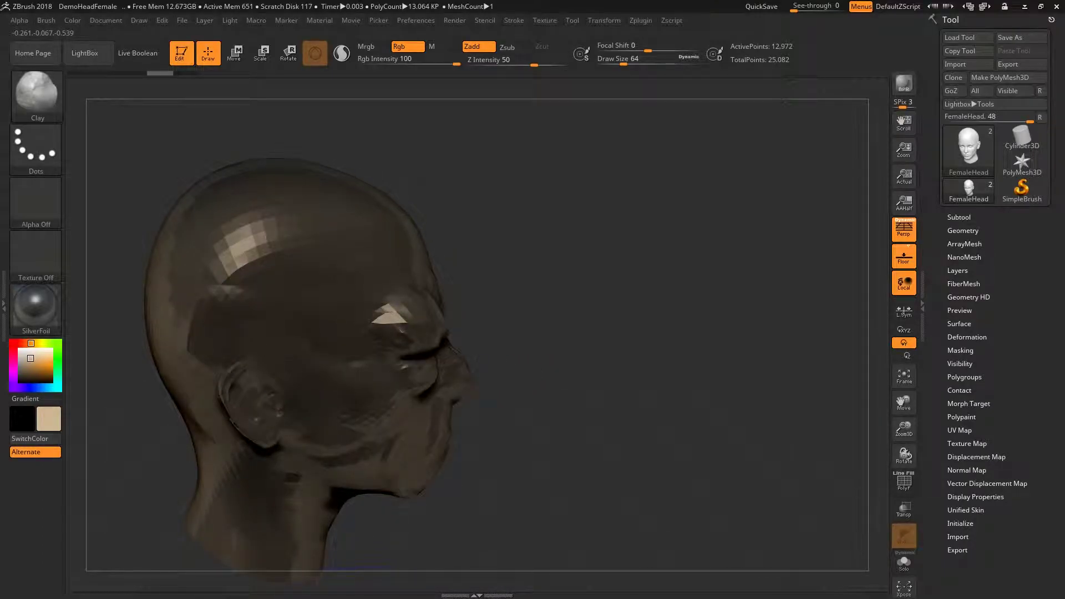
mouse_move(222, 360)
left_mouse_down()
mouse_move(270, 445)
mouse_move(256, 417)
mouse_move(262, 332)
left_mouse_up()
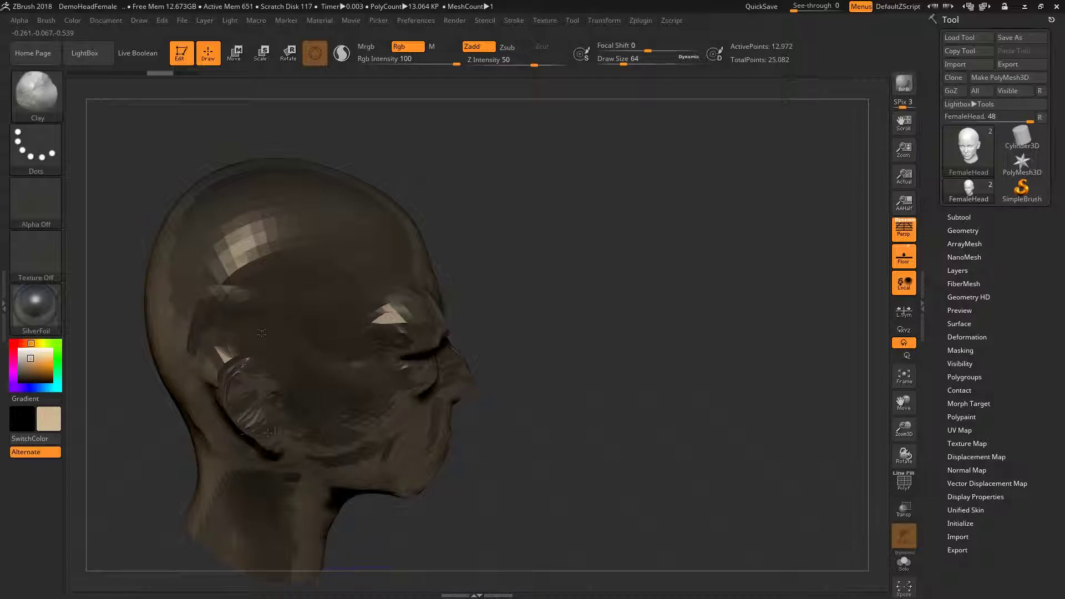
left_click_drag(314, 360, 422, 404)
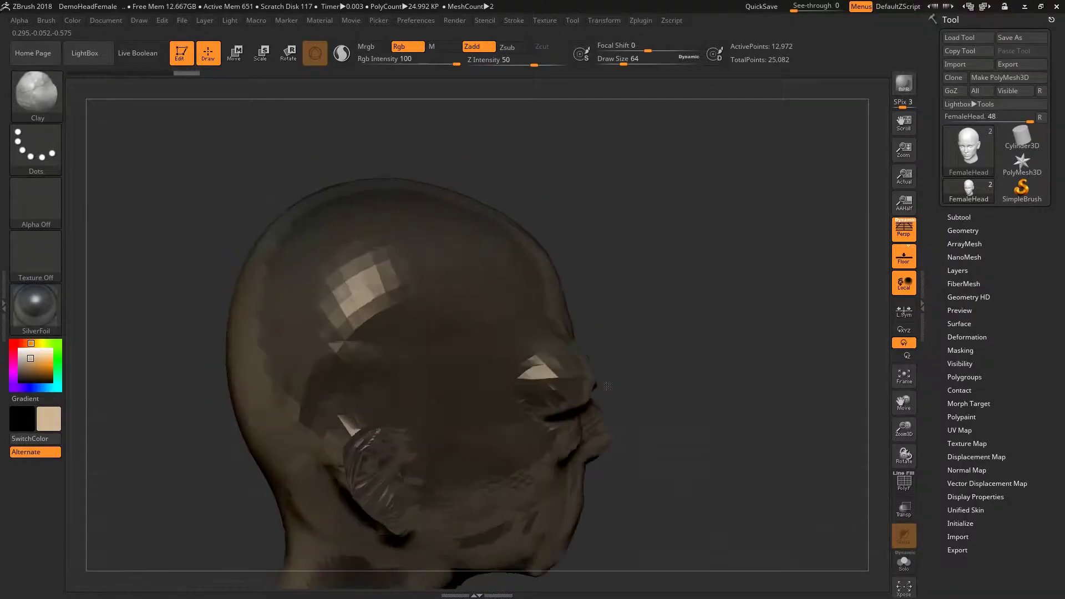
left_click_drag(488, 370, 377, 261)
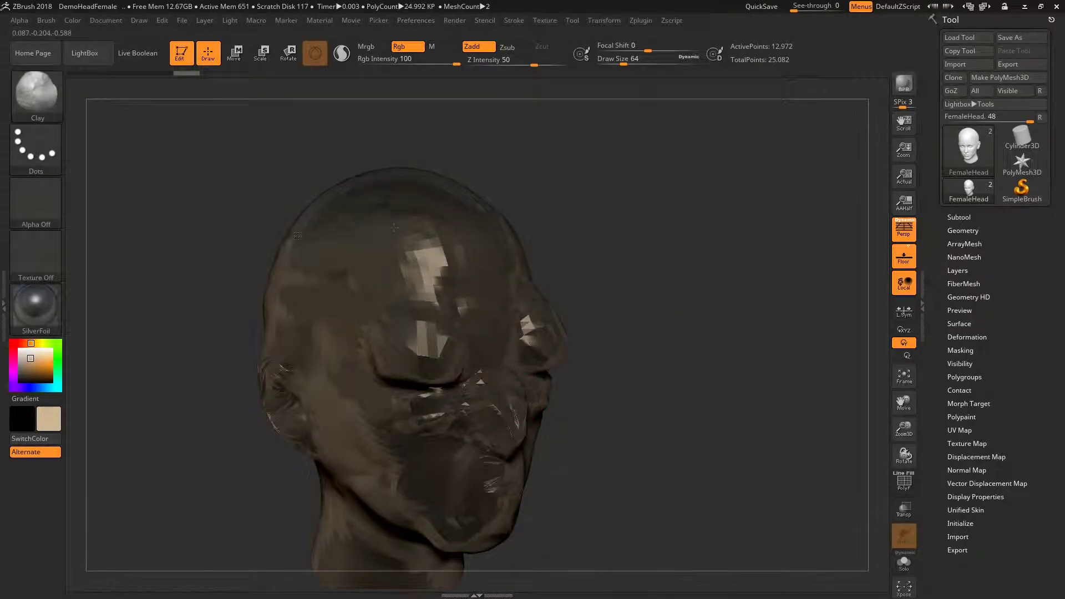
mouse_move(369, 186)
left_mouse_down()
mouse_move(373, 214)
mouse_move(453, 207)
mouse_move(598, 164)
left_mouse_up()
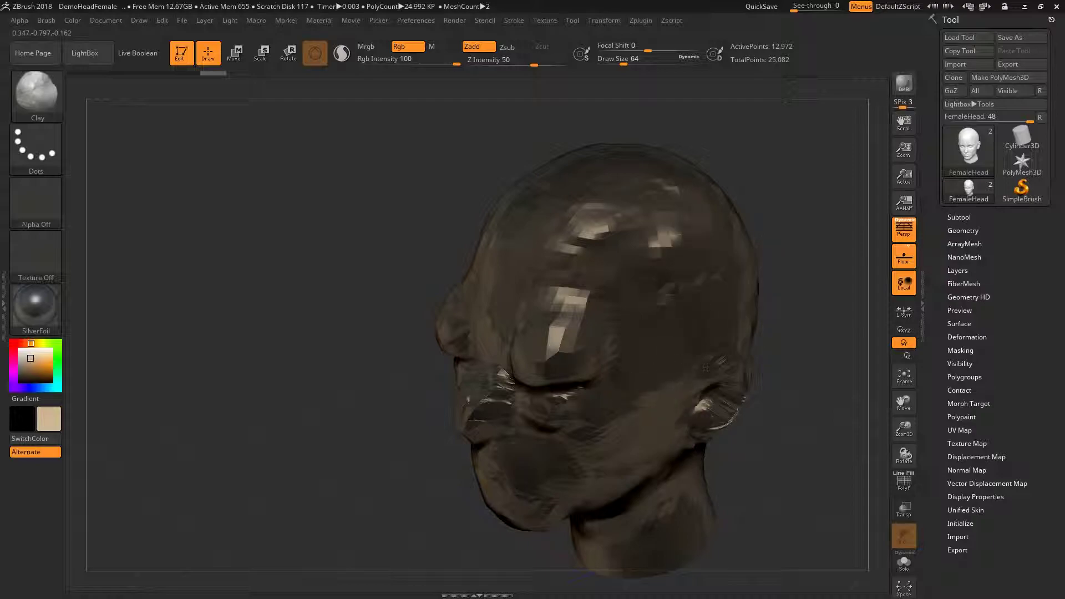
mouse_move(720, 391)
left_mouse_down()
mouse_move(765, 435)
mouse_move(713, 443)
left_mouse_up()
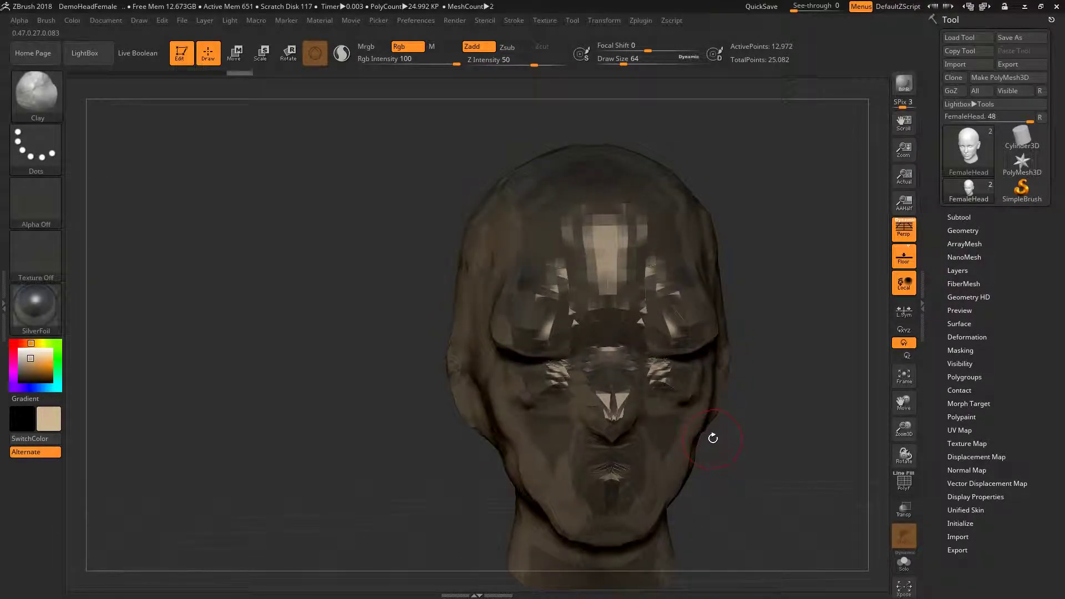
left_click_drag(713, 436, 761, 396)
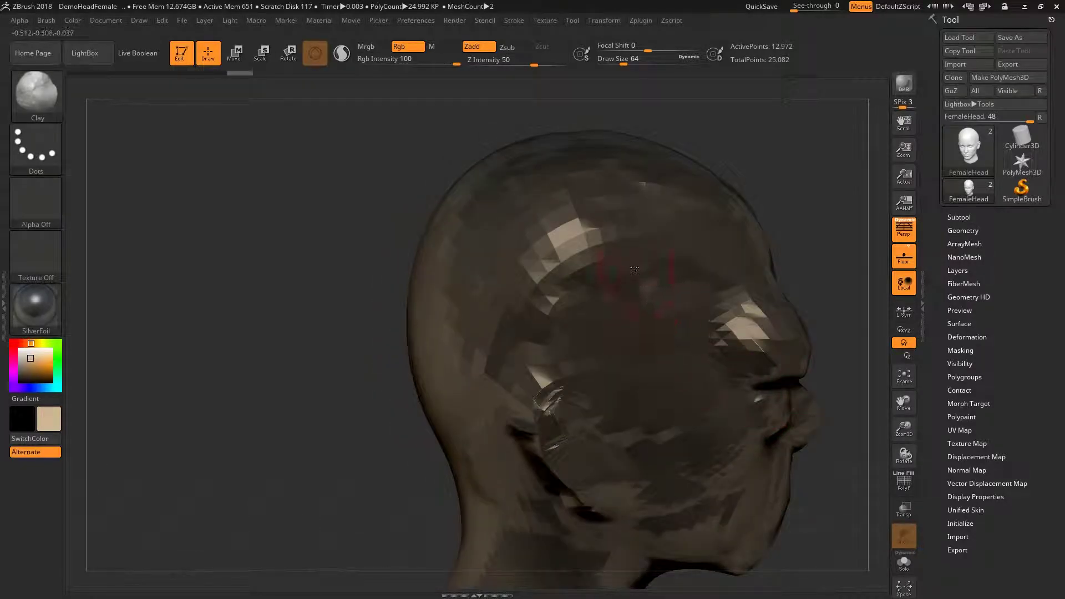
key("ctrl")
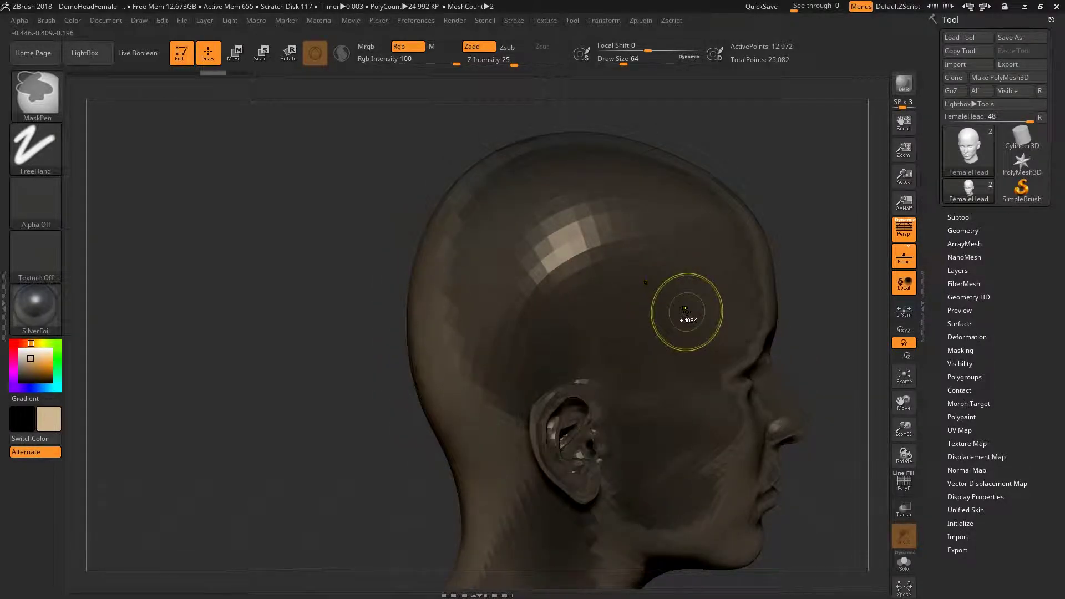
left_click_drag(686, 312, 606, 314)
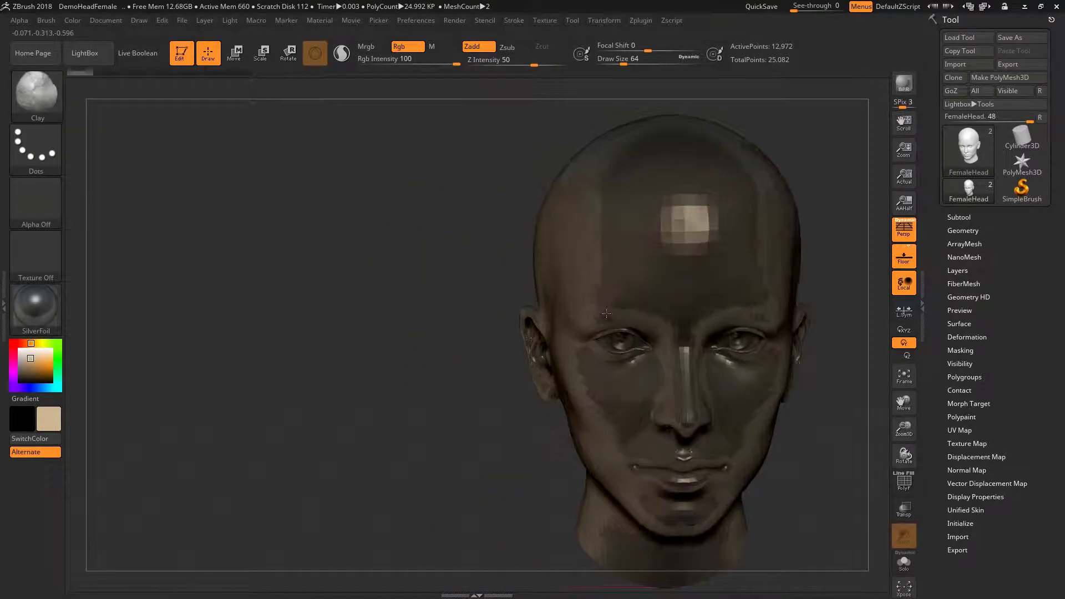
left_click_drag(714, 214, 724, 216)
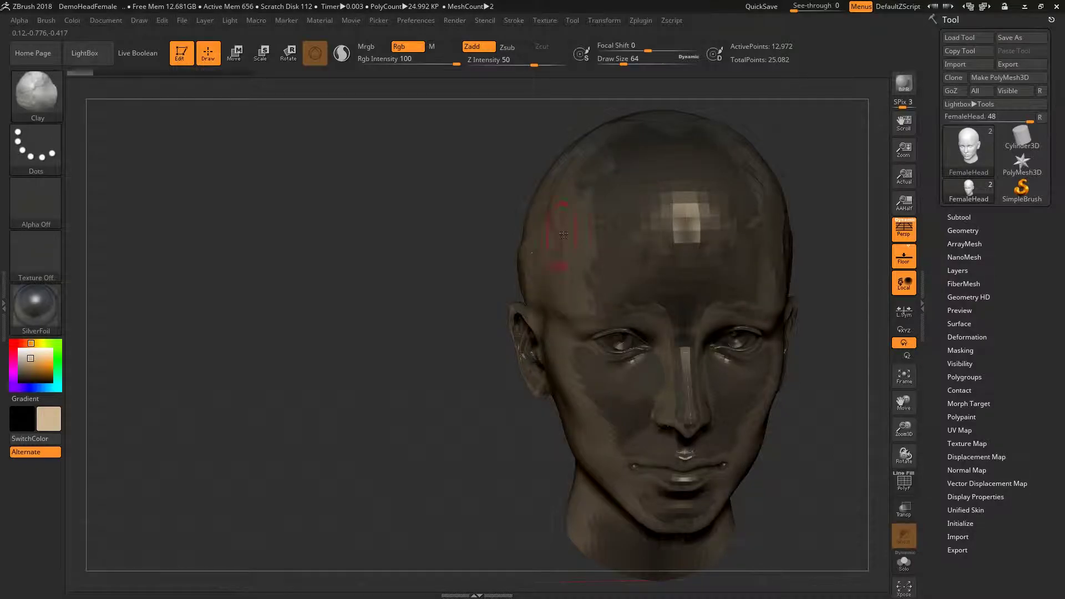
left_click_drag(581, 235, 521, 214)
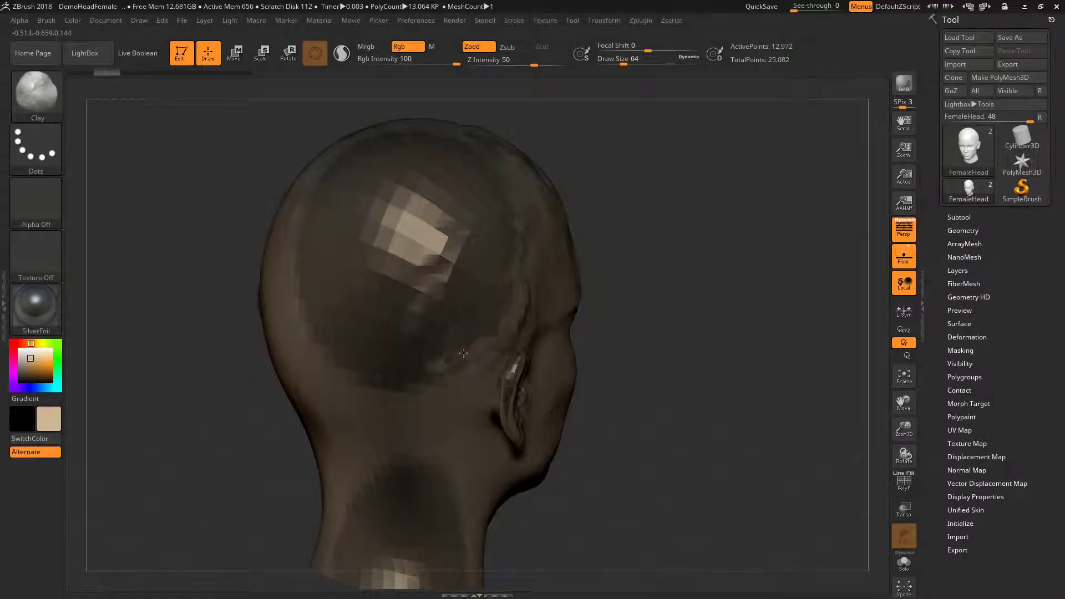
left_click_drag(293, 186, 482, 235)
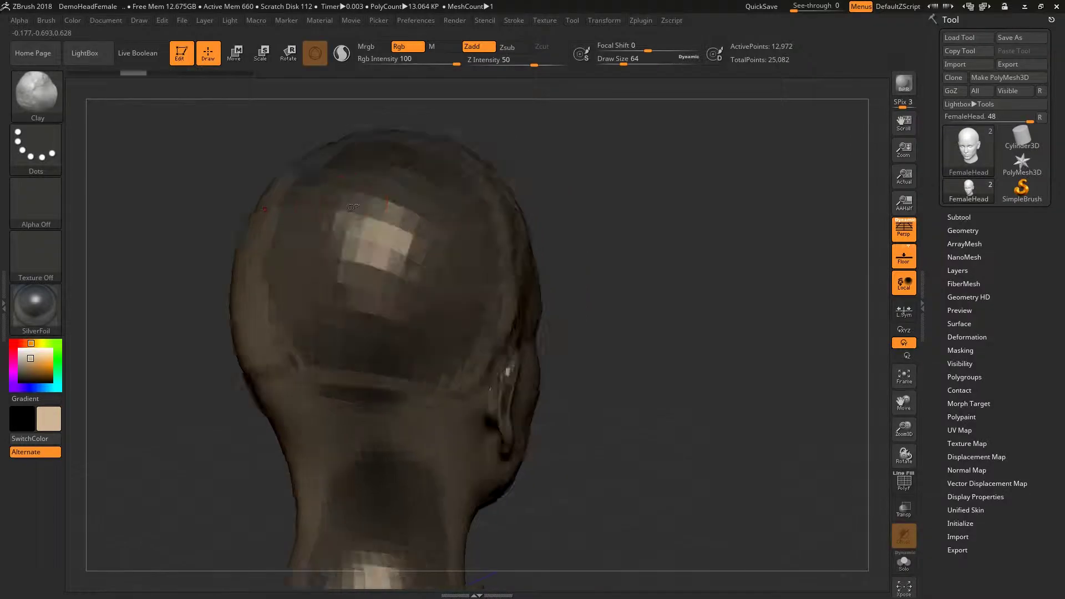
left_click_drag(589, 262, 530, 440)
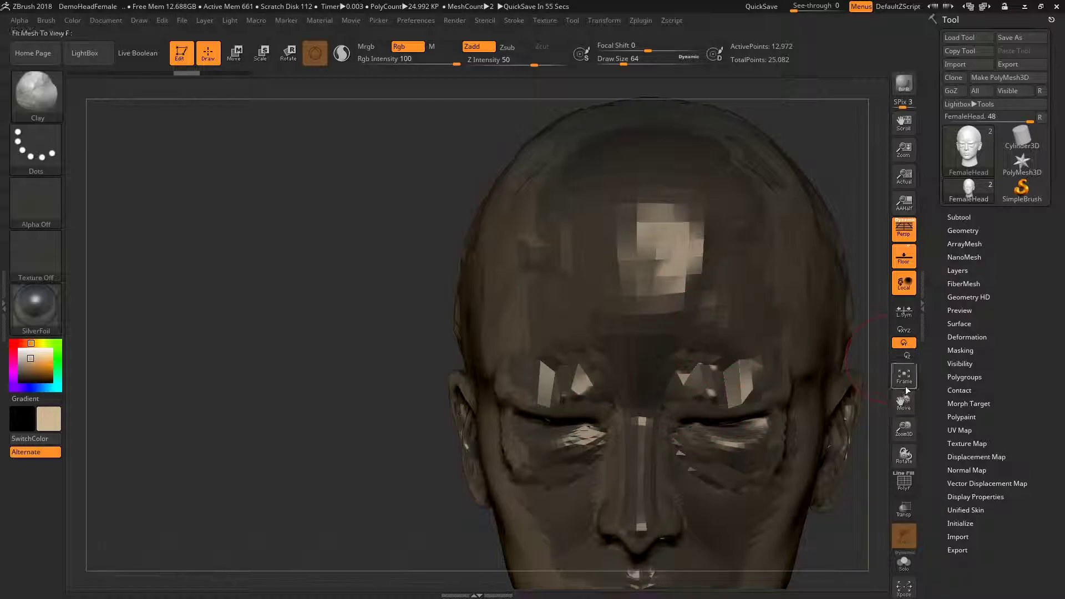
mouse_move(903, 428)
left_mouse_down()
mouse_move(905, 394)
mouse_move(908, 404)
left_mouse_up()
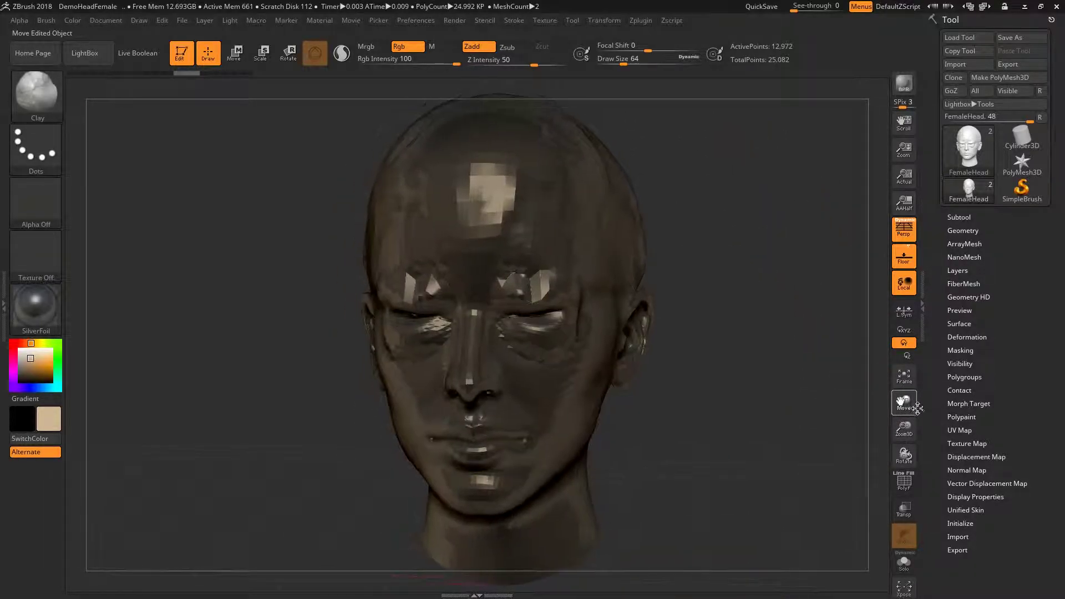
- Switch to the SoftConcrete brush and undo the last two sculpt strokes
left_click(28, 101)
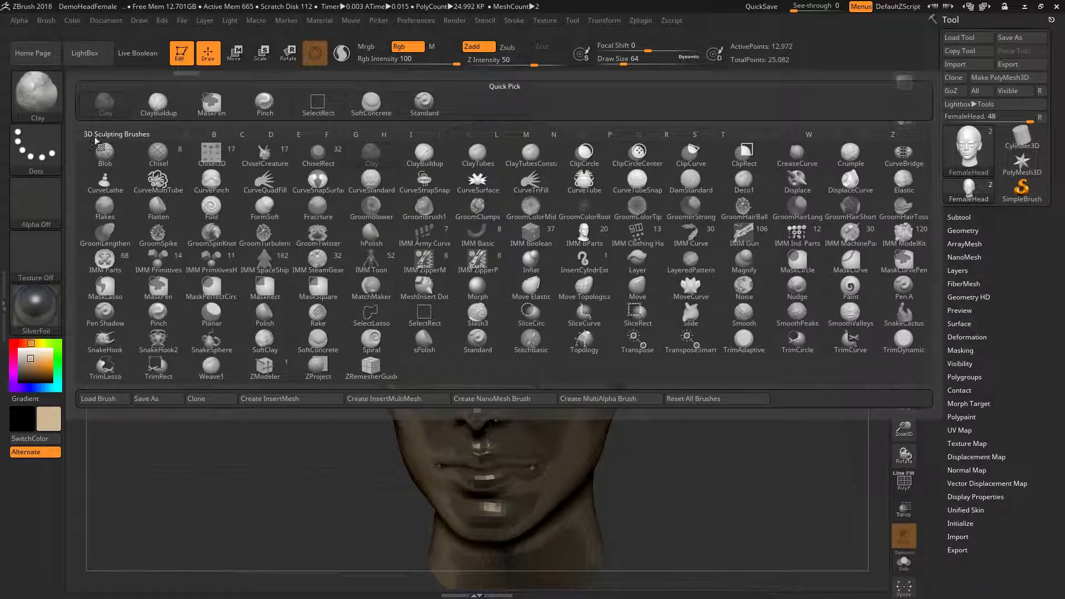
left_click(391, 117)
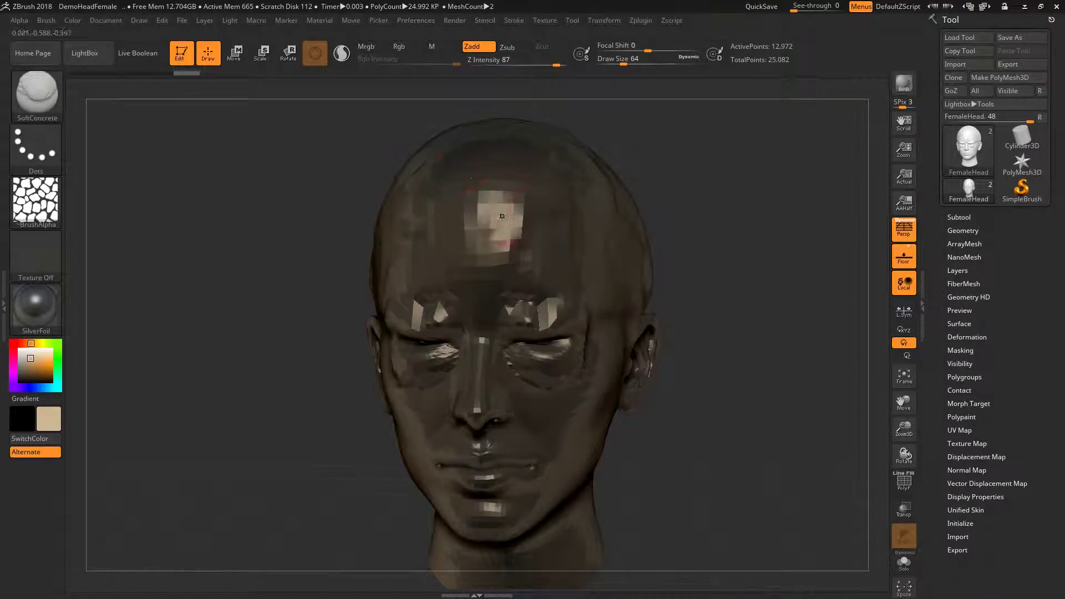
key("ctrl+z")
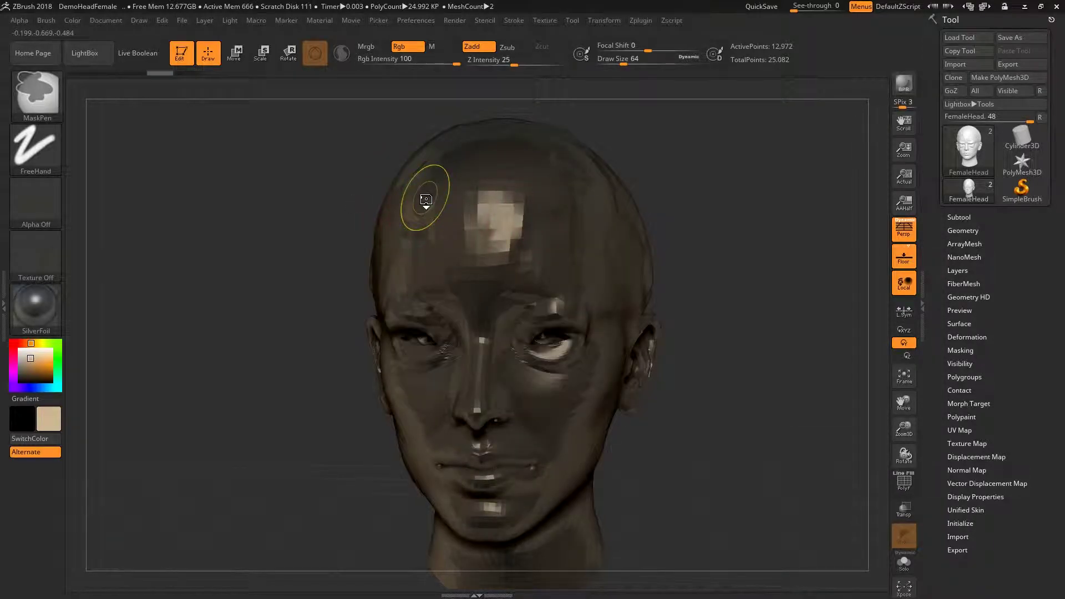
key("ctrl+z")
key("ctrl+z")
key("ctrl+z")
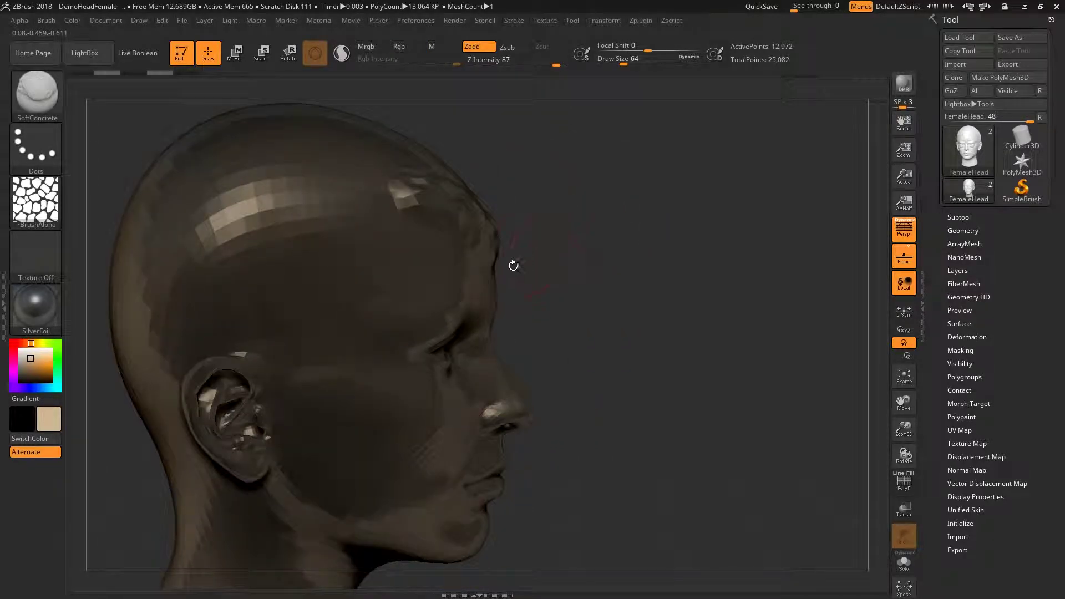
- Stroke blocky SoftConcrete texture across the forehead and side of the head, checking several angles
left_click_drag(266, 250, 191, 324)
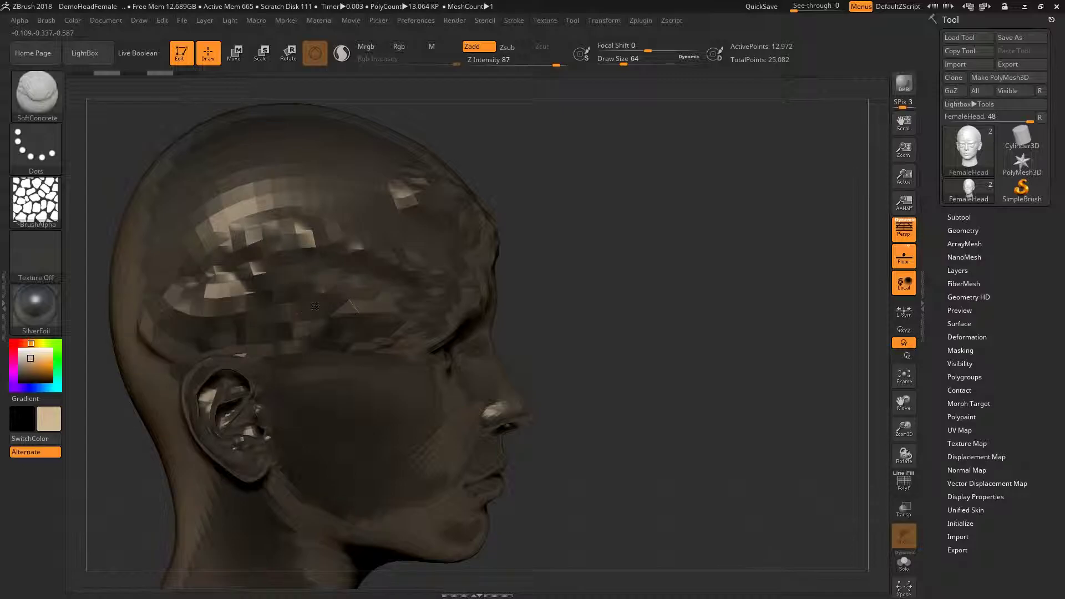
mouse_move(638, 139)
left_mouse_down()
mouse_move(463, 224)
mouse_move(606, 226)
left_mouse_up()
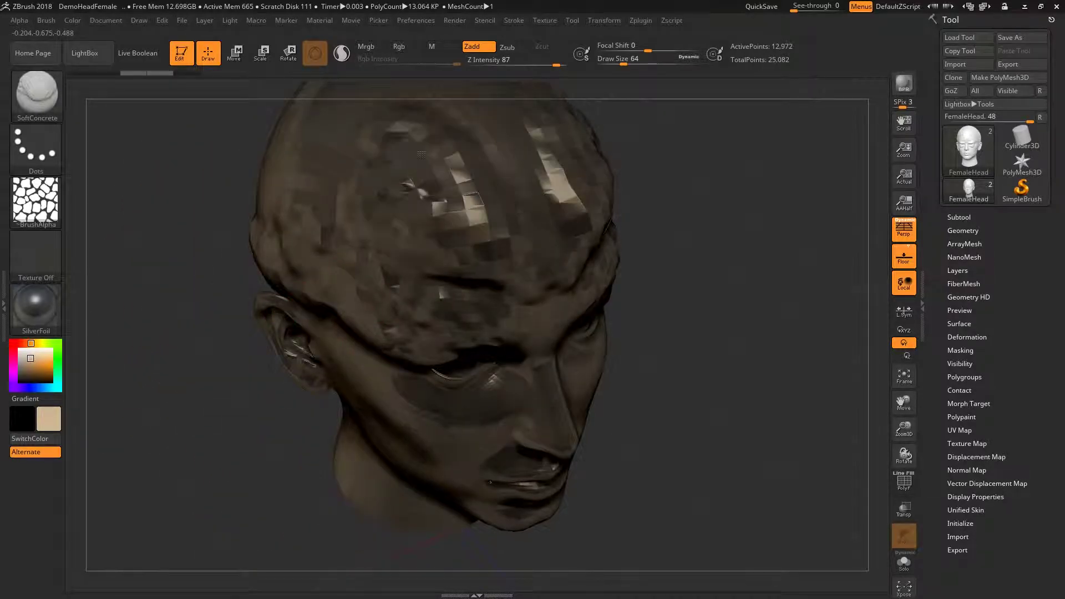
mouse_move(904, 450)
left_mouse_down()
mouse_move(672, 261)
mouse_move(551, 222)
left_mouse_up()
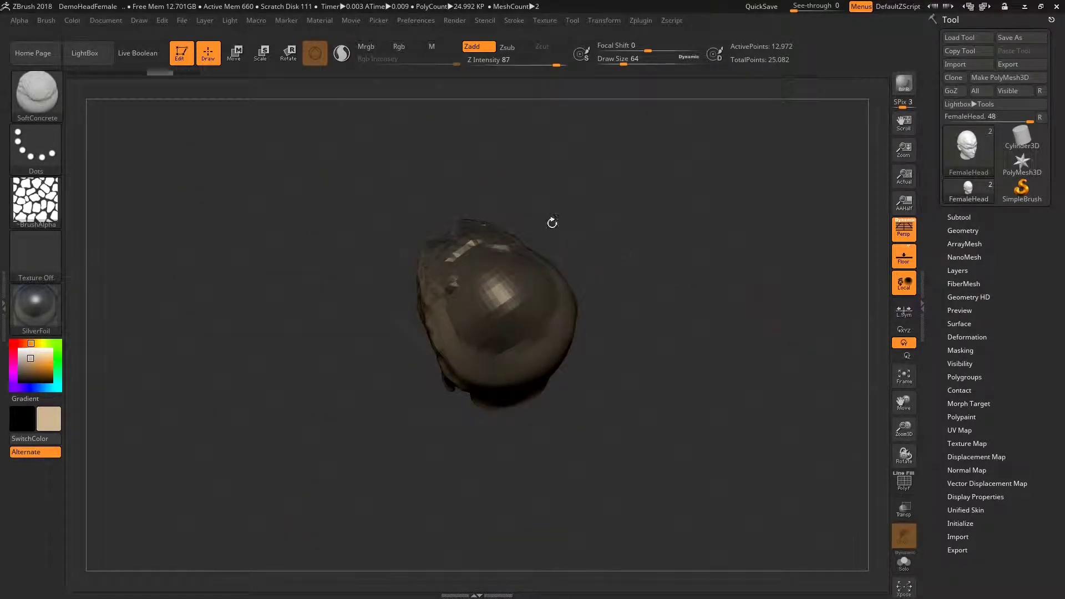
mouse_move(499, 367)
left_mouse_down()
mouse_move(516, 293)
mouse_move(519, 429)
mouse_move(579, 453)
mouse_move(566, 451)
mouse_move(668, 460)
left_mouse_up()
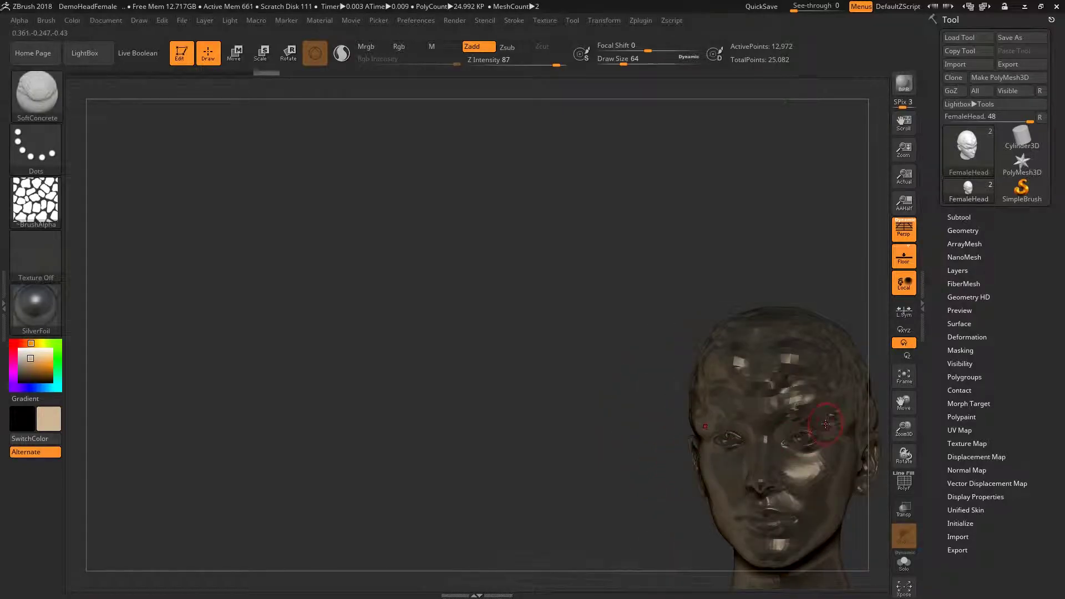
left_click_drag(820, 412, 826, 419)
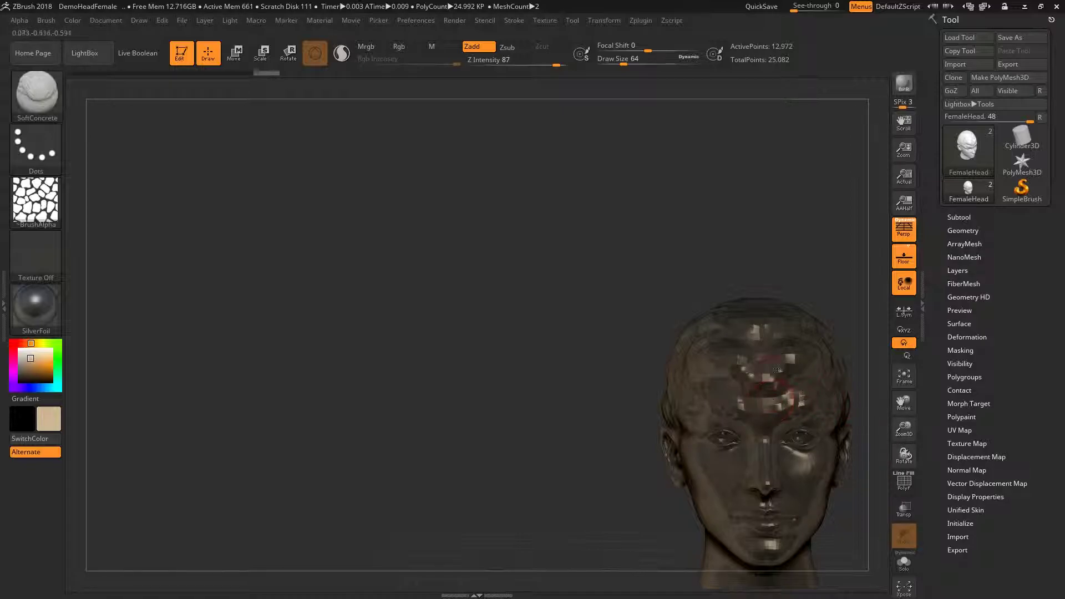
mouse_move(828, 384)
left_mouse_down()
mouse_move(894, 430)
mouse_move(813, 369)
left_mouse_up()
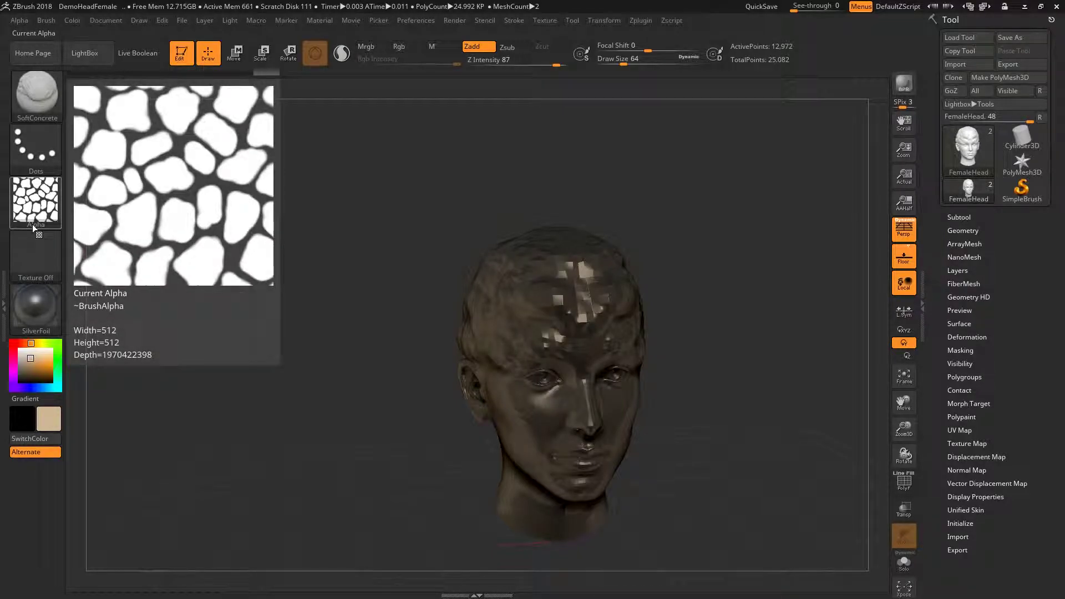
- Undo the blocky SoftConcrete strokes and bring the brush palette up from the left shelf
key("ctrl")
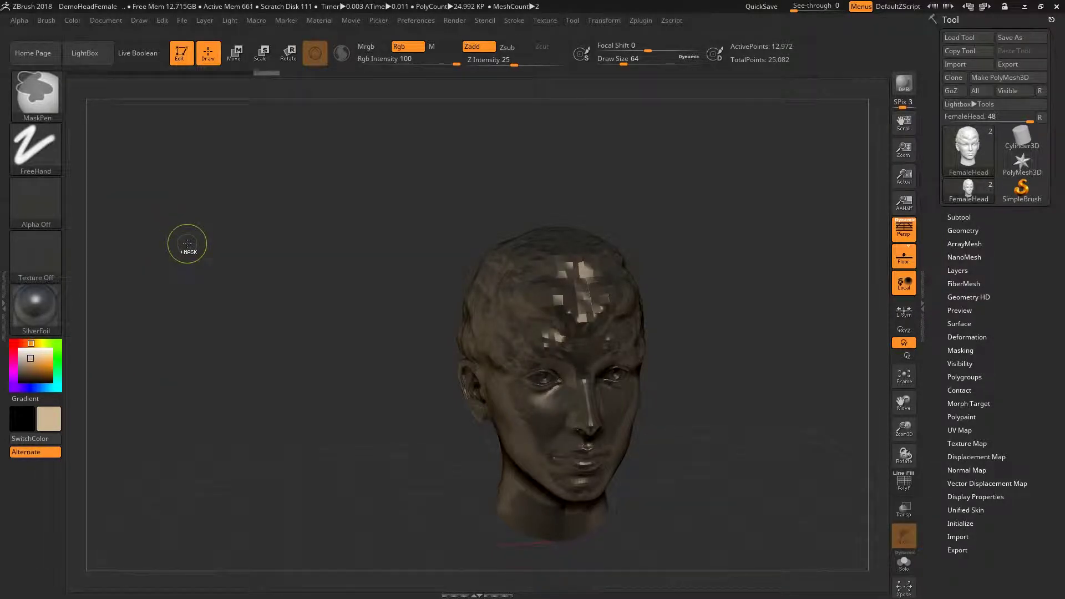
left_click(25, 80)
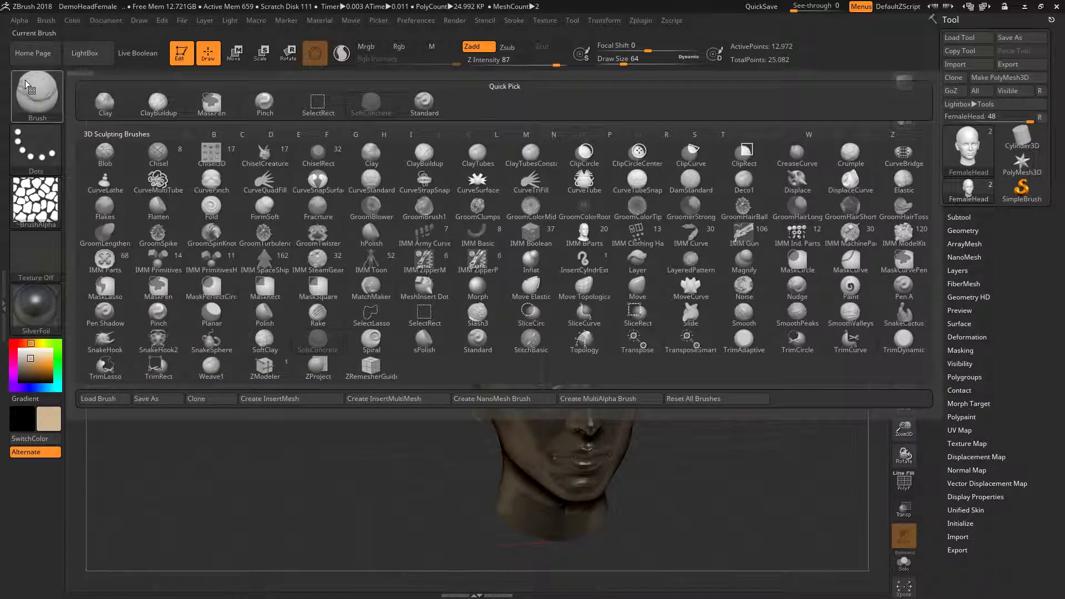
left_click(25, 80)
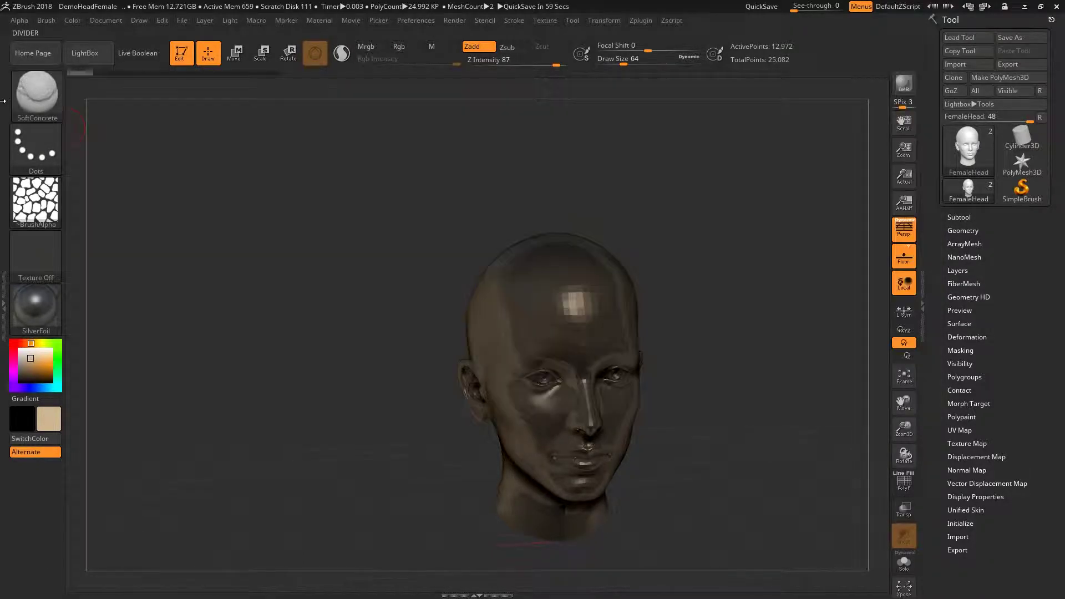
left_click(50, 99)
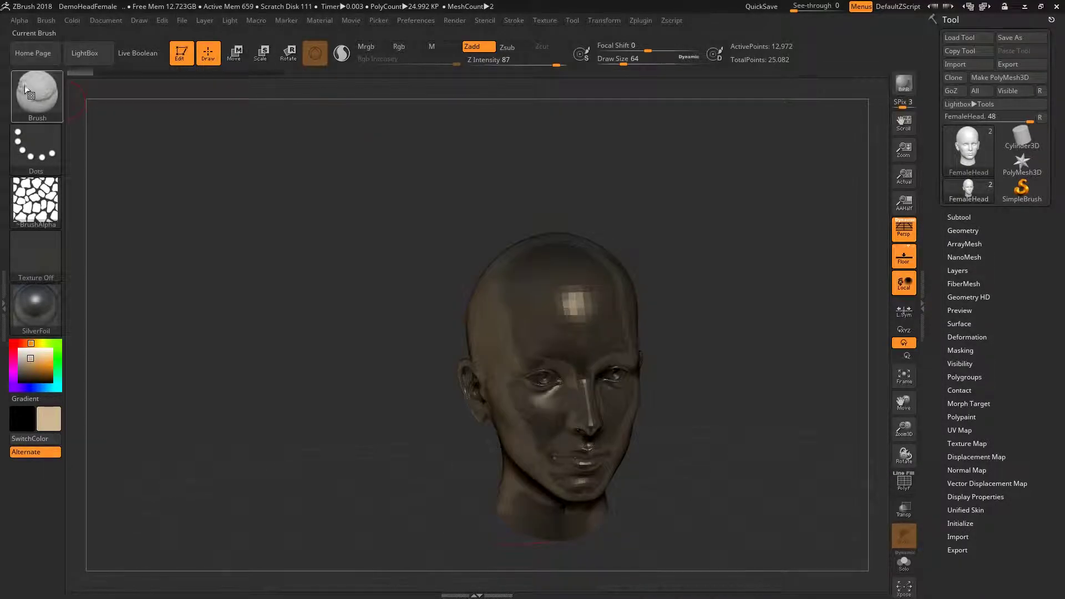
left_click(26, 88)
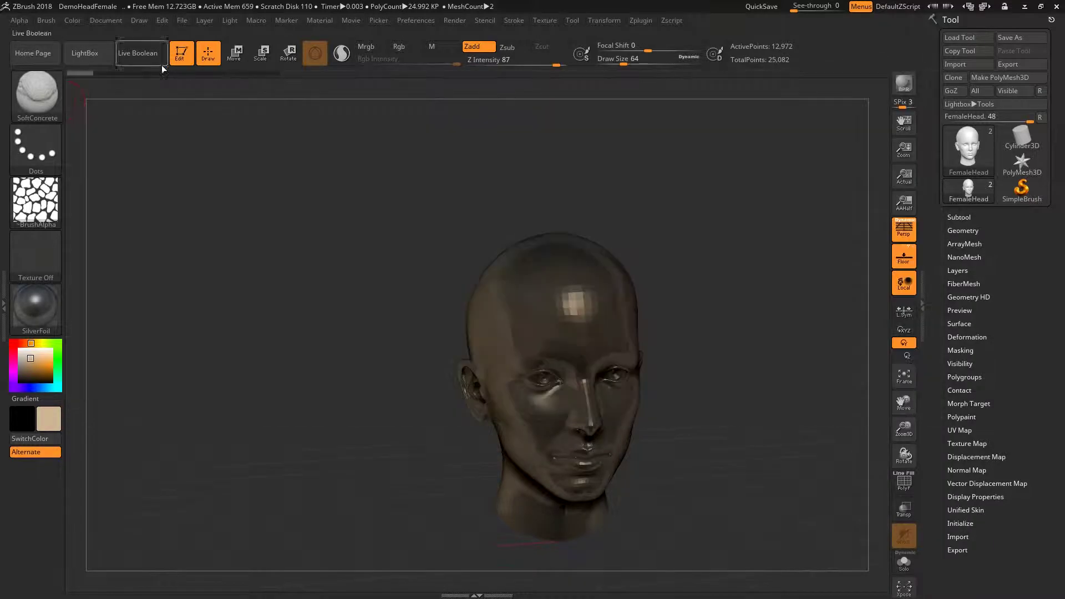
left_click(24, 99)
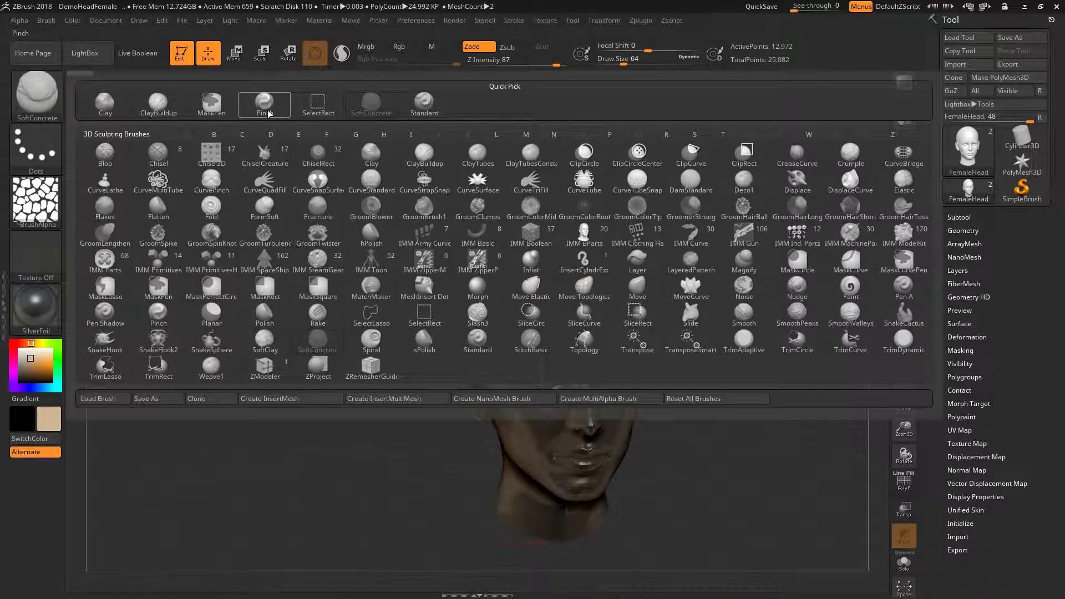
- Use the Pinch brush to crease a sharp line down the forehead and nose bridge
left_click(285, 105)
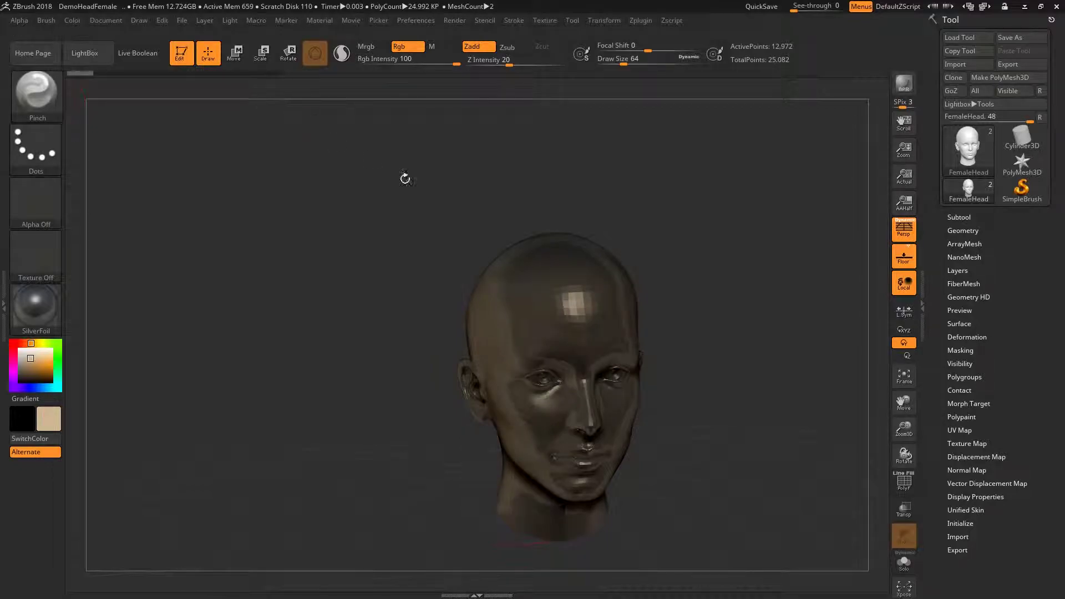
right_click_drag(550, 275, 623, 333)
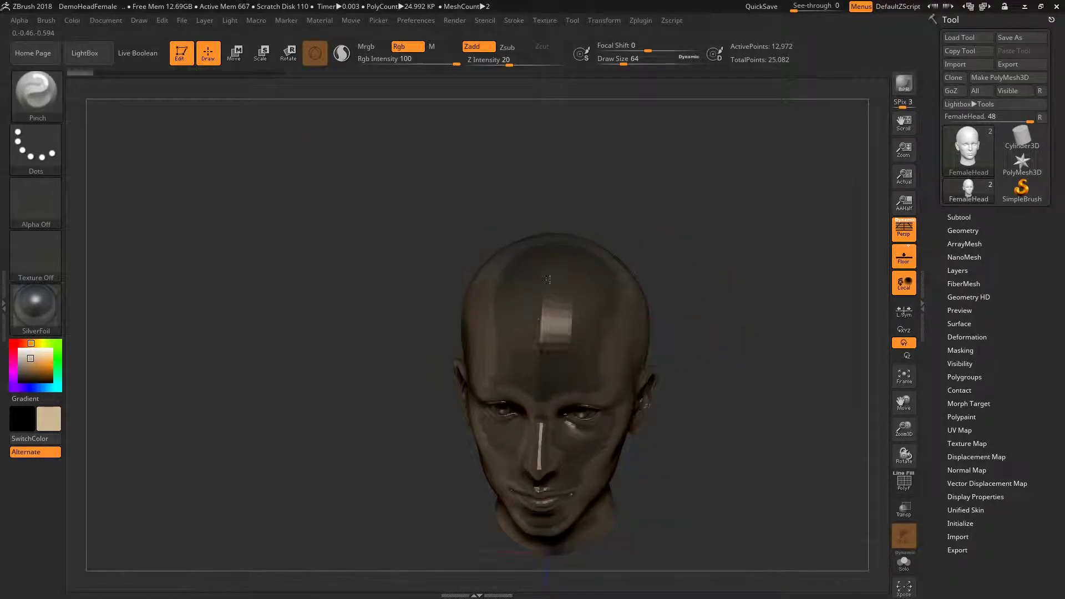
mouse_move(554, 324)
right_mouse_down()
mouse_move(616, 332)
mouse_move(555, 343)
mouse_move(610, 361)
mouse_move(514, 362)
mouse_move(599, 324)
right_mouse_up()
right_click_drag(592, 287, 608, 325)
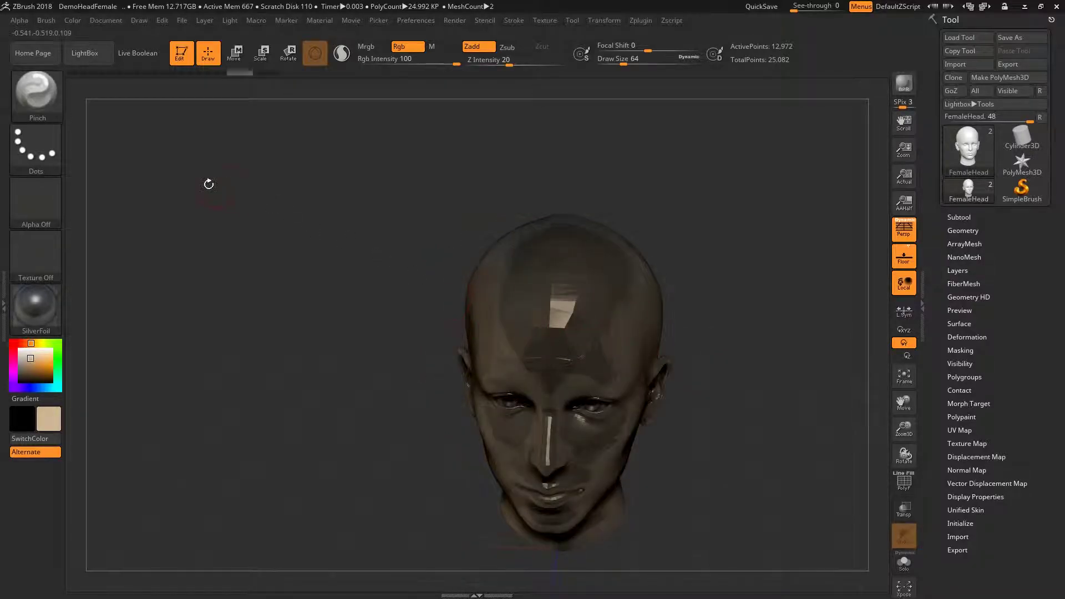
left_click(15, 105)
key("p")
key("i")
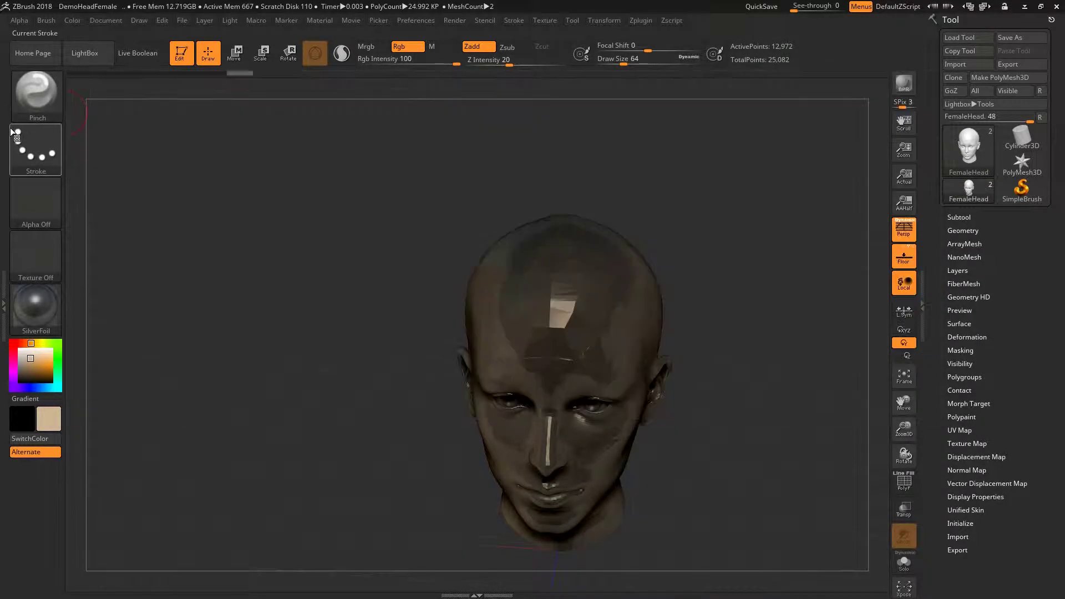
left_click(41, 97)
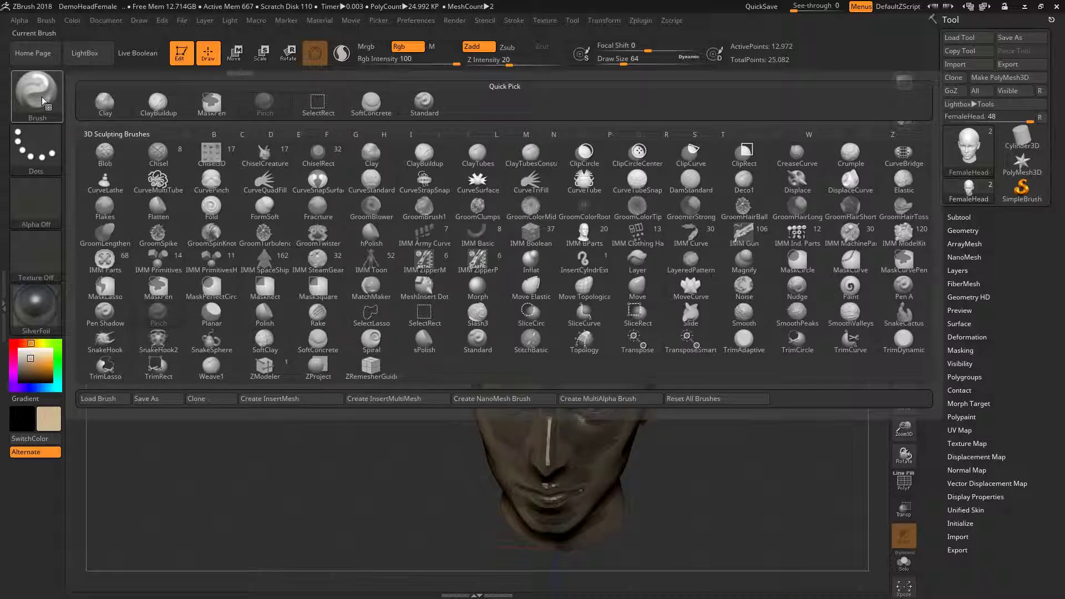
key("p")
key("i")
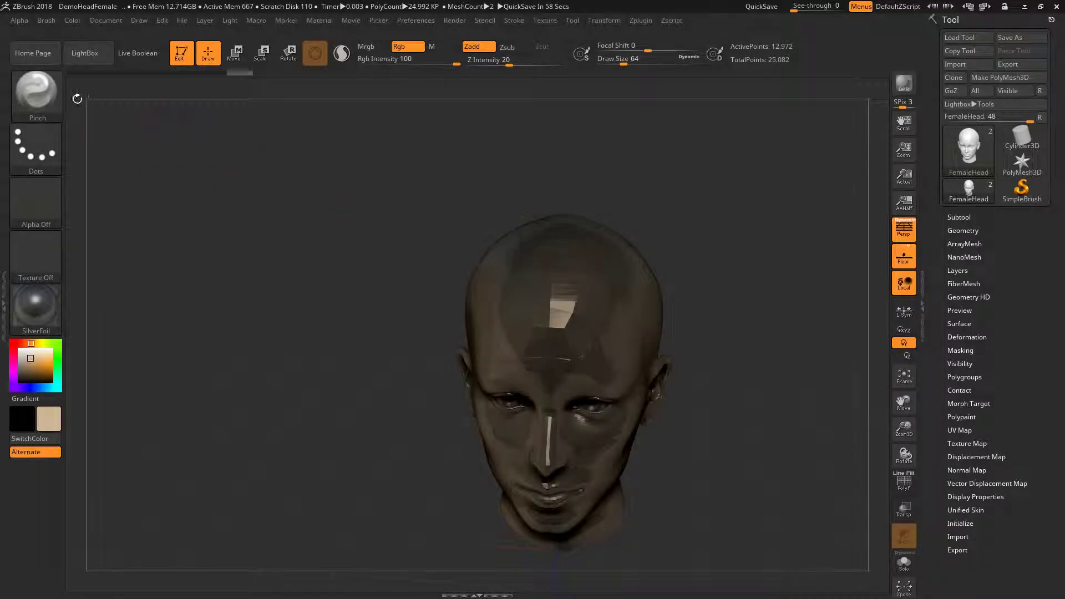
left_click(33, 105)
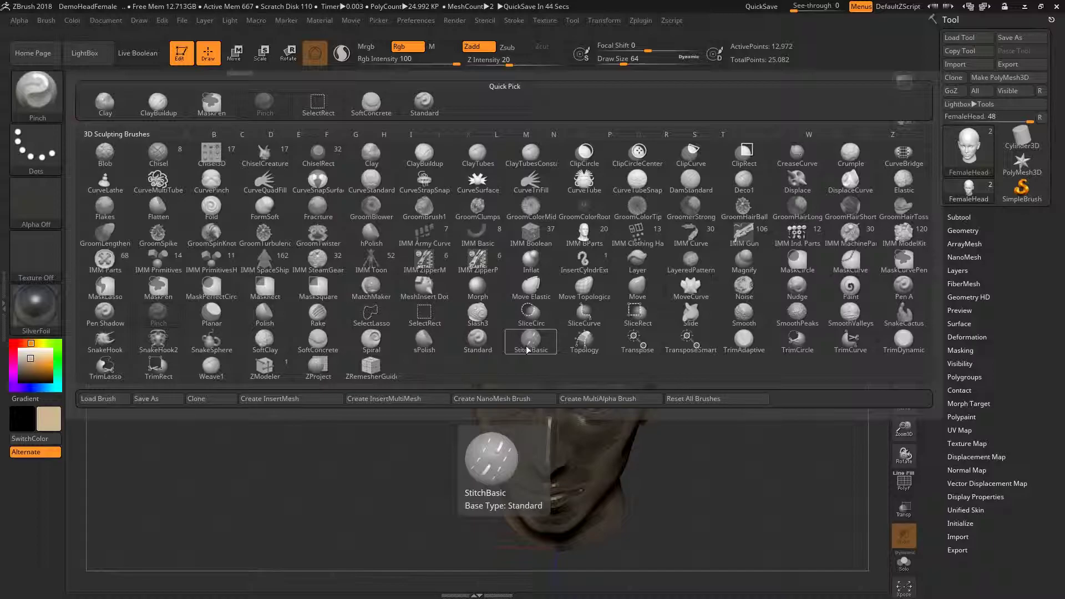
left_click(40, 103)
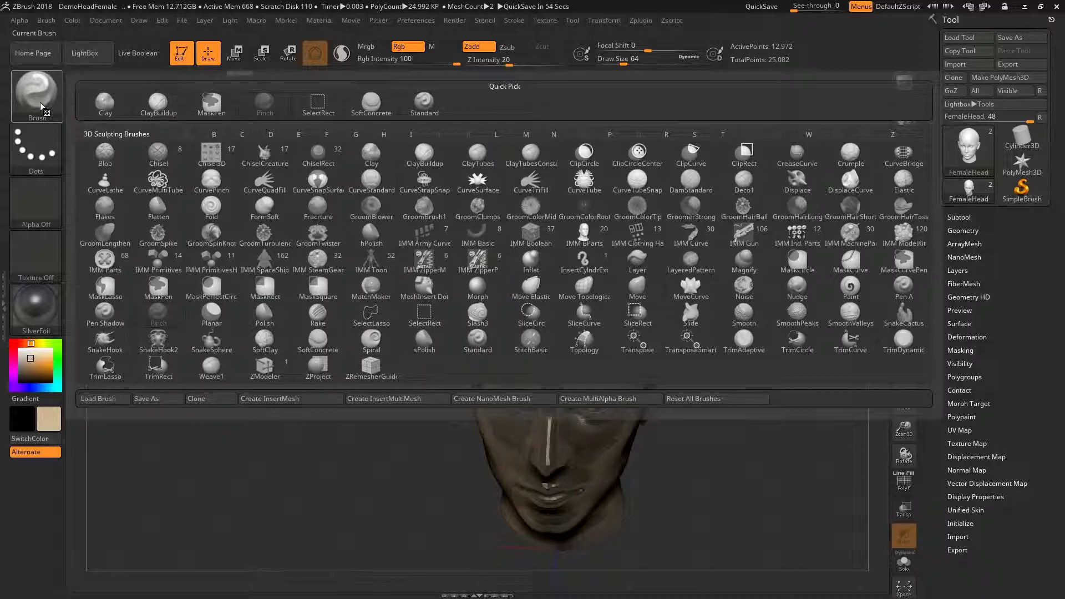
key("p")
key("i")
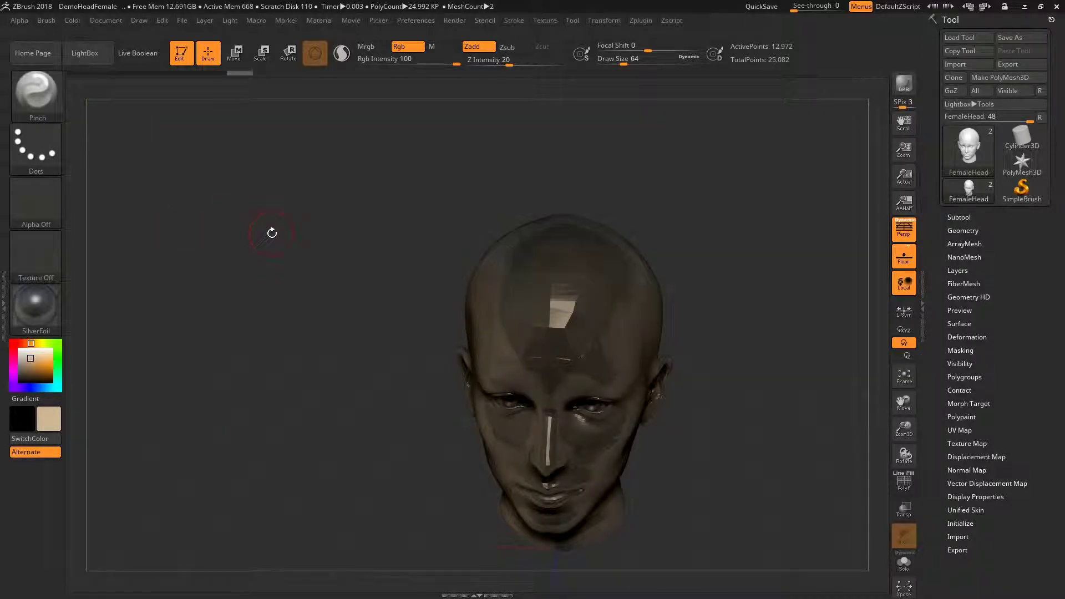
mouse_move(381, 269)
left_mouse_down()
mouse_move(357, 247)
mouse_move(341, 256)
left_mouse_up()
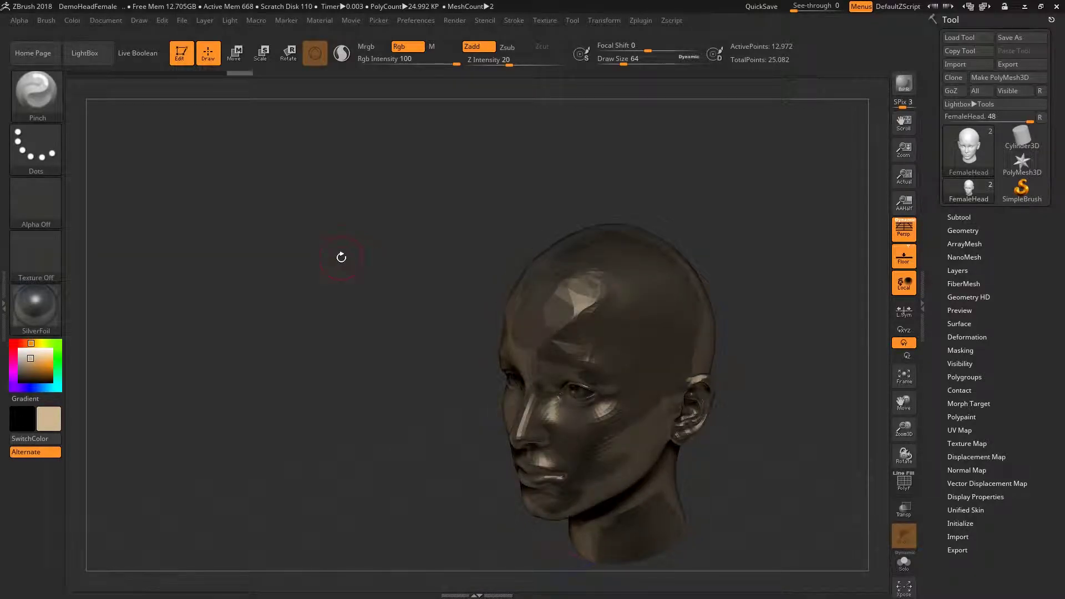